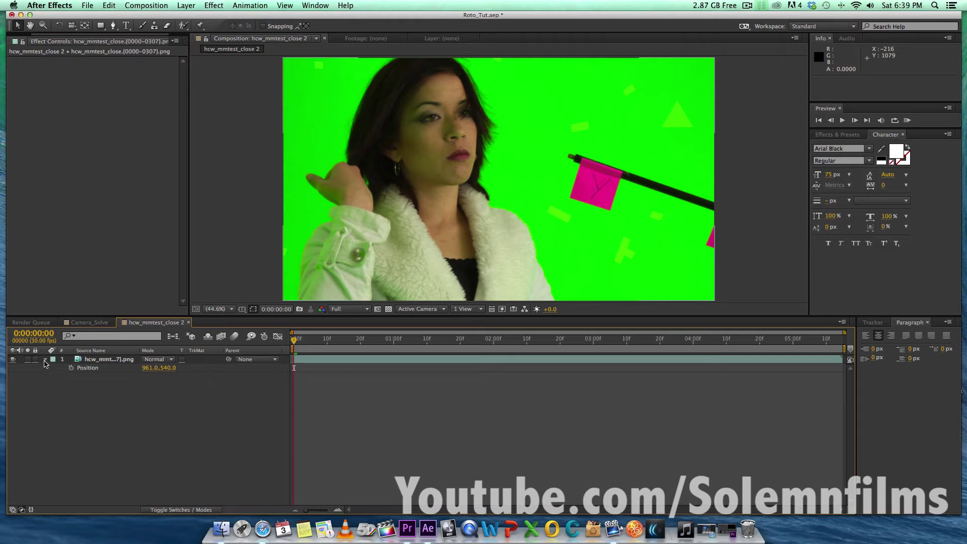
pyautogui.click(44, 360)
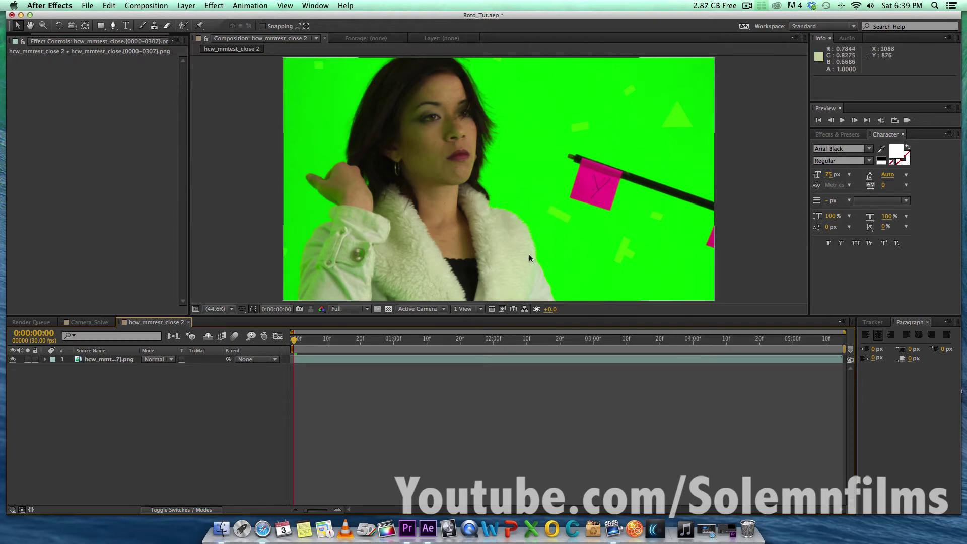
pyautogui.click(321, 341)
pyautogui.moveTo(321, 345); pyautogui.dragTo(291, 353)
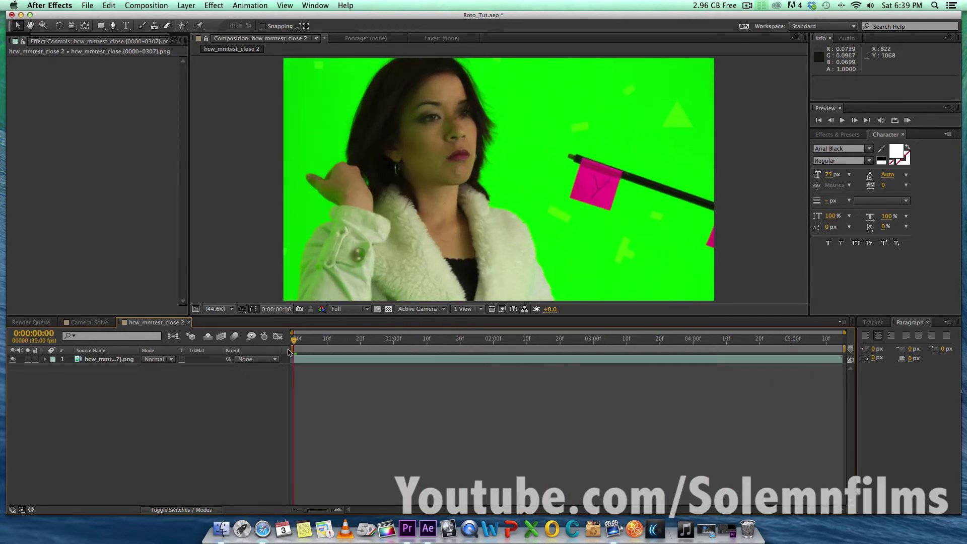
pyautogui.click(109, 358)
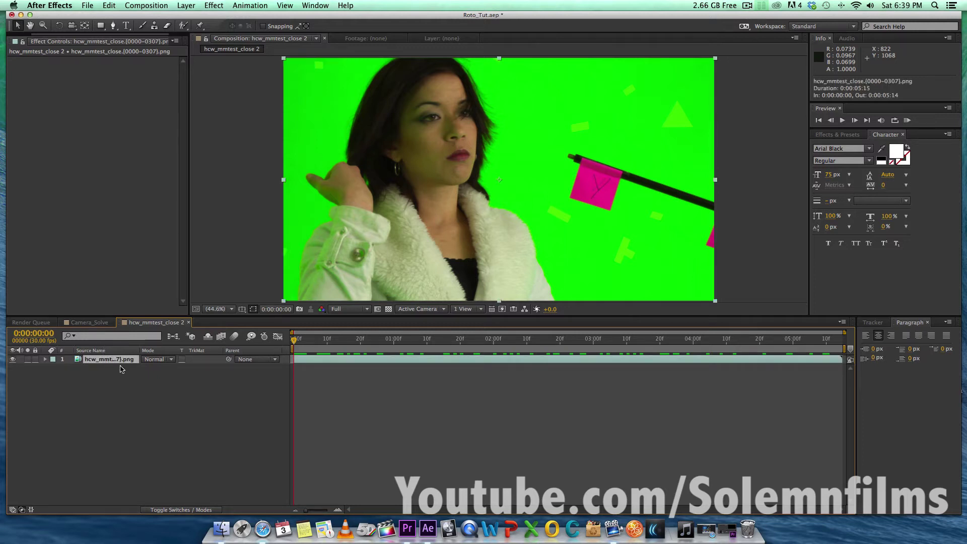
pyautogui.press('g')
pyautogui.click(734, 262)
pyautogui.click(562, 194)
# Draw a mask around the pink flag and set its mode to Subtract
pyautogui.click(562, 146)
pyautogui.click(744, 205)
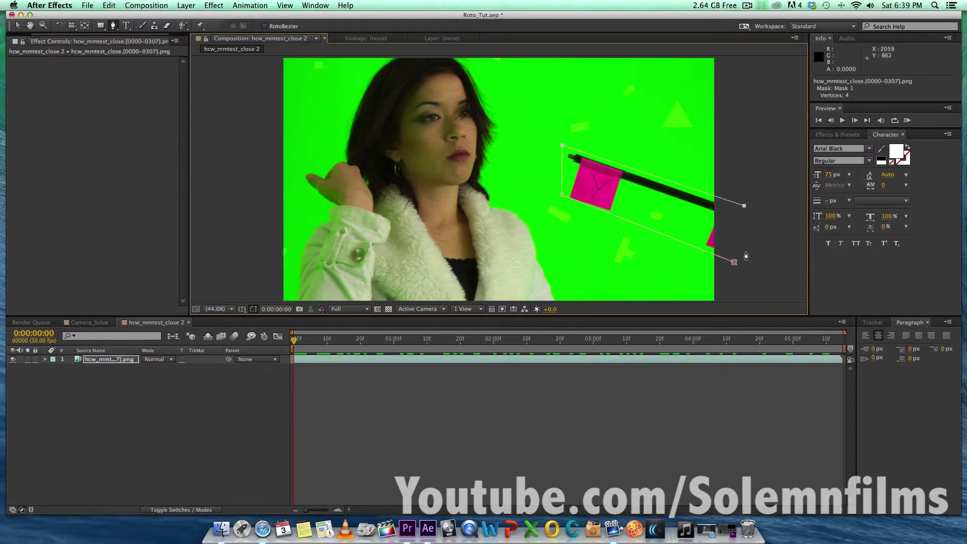
pyautogui.click(733, 262)
pyautogui.click(46, 359)
pyautogui.click(79, 385)
pyautogui.click(156, 376)
# Keyframe the Mask Path and move the mask onto the flag at 5:14
pyautogui.click(156, 398)
pyautogui.press('End')
pyautogui.press('v')
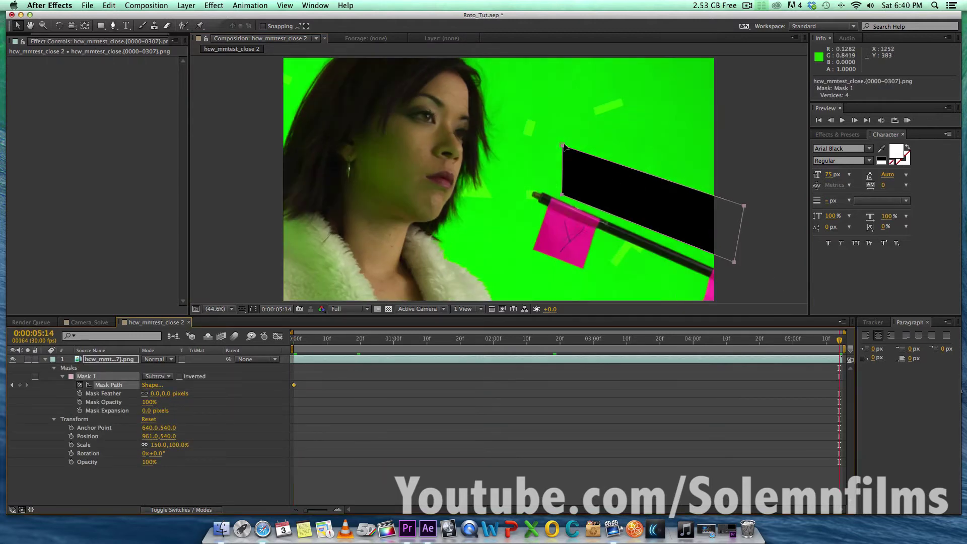
pyautogui.moveTo(564, 146); pyautogui.dragTo(521, 185)
pyautogui.press(',')
pyautogui.click(523, 338)
# In the layer view, reshape the mask to cover the flag at 2:09 and check it
pyautogui.doubleClick(499, 151)
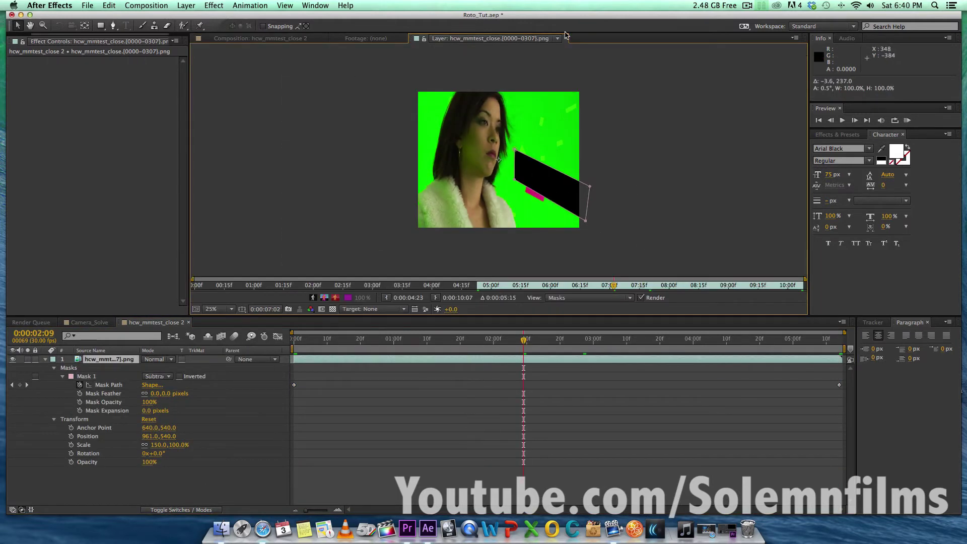
pyautogui.moveTo(590, 186); pyautogui.dragTo(594, 199)
pyautogui.press('pagedown')
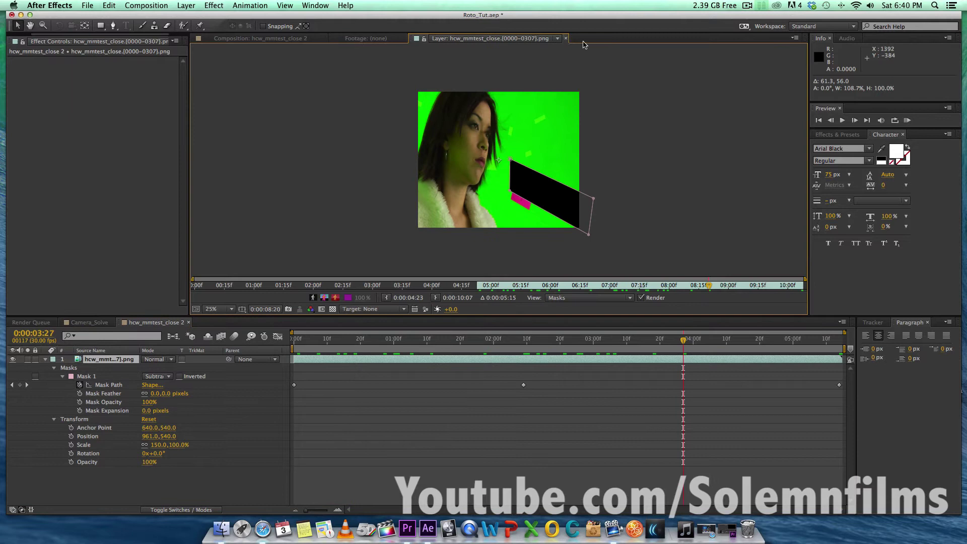
pyautogui.click(566, 38)
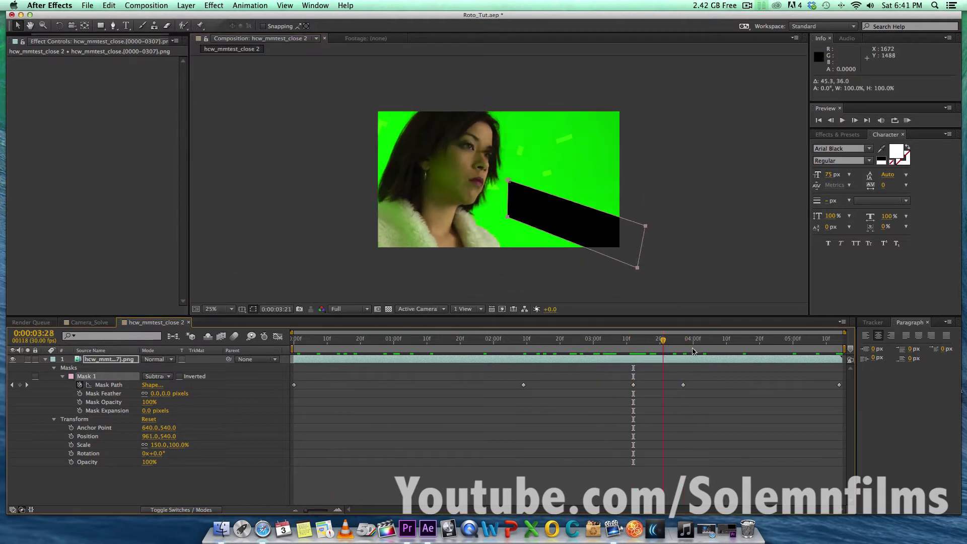
pyautogui.click(183, 25)
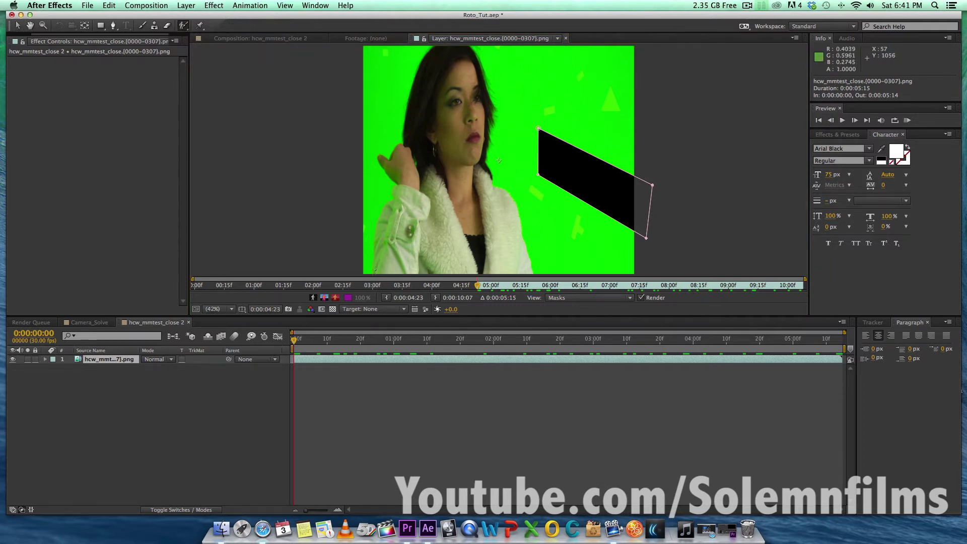
# Paint Roto Brush strokes on the woman and jacket neck, propagate them forward, then freeze the matte
pyautogui.click(499, 160)
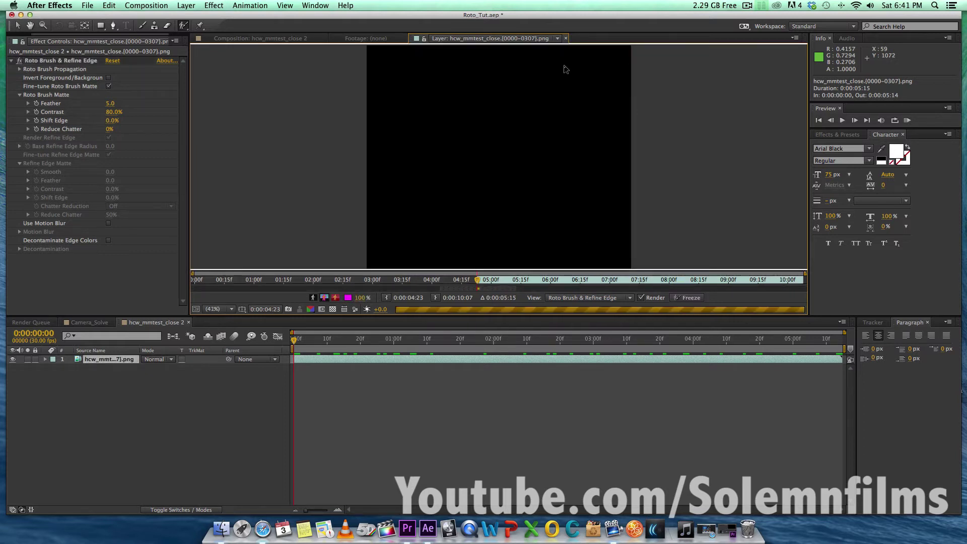
pyautogui.moveTo(474, 250); pyautogui.dragTo(459, 232)
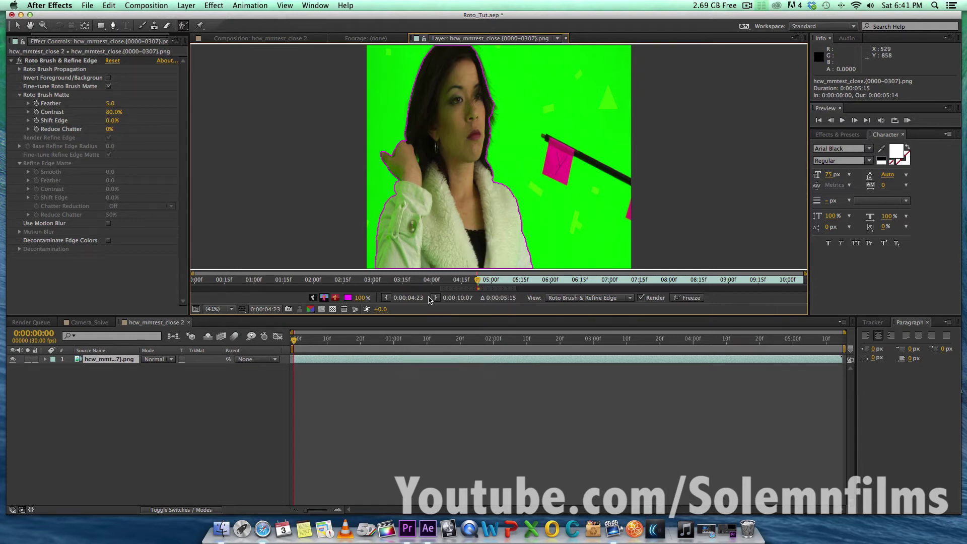
pyautogui.press('space')
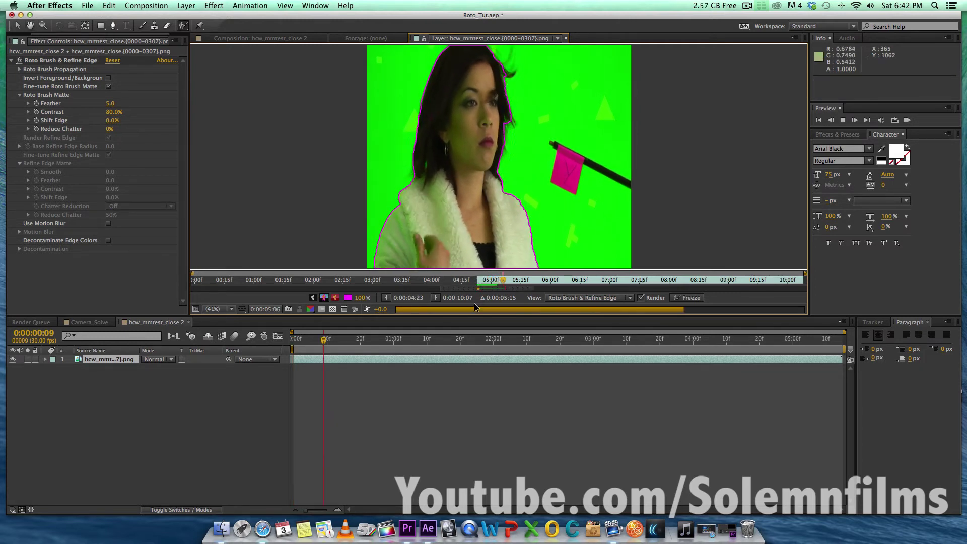
pyautogui.press('space')
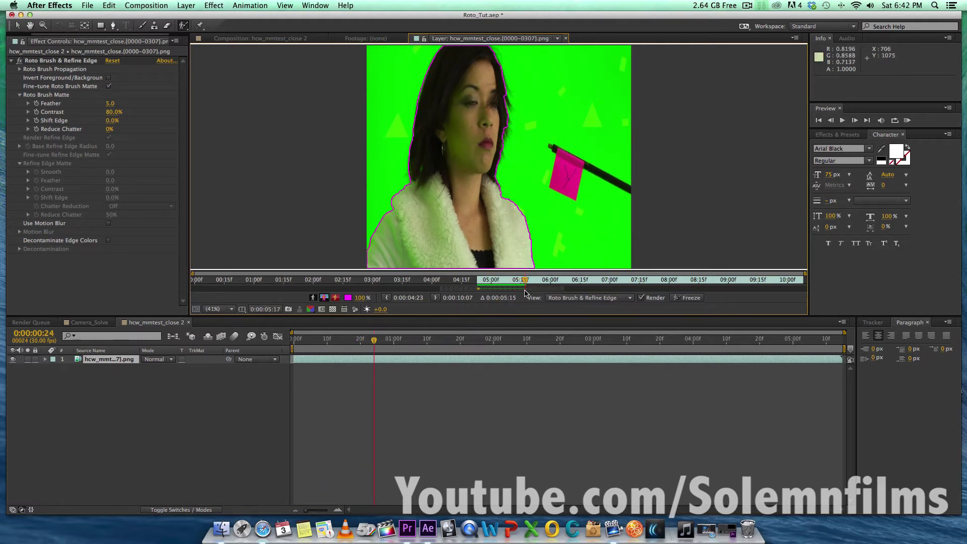
pyautogui.press('space')
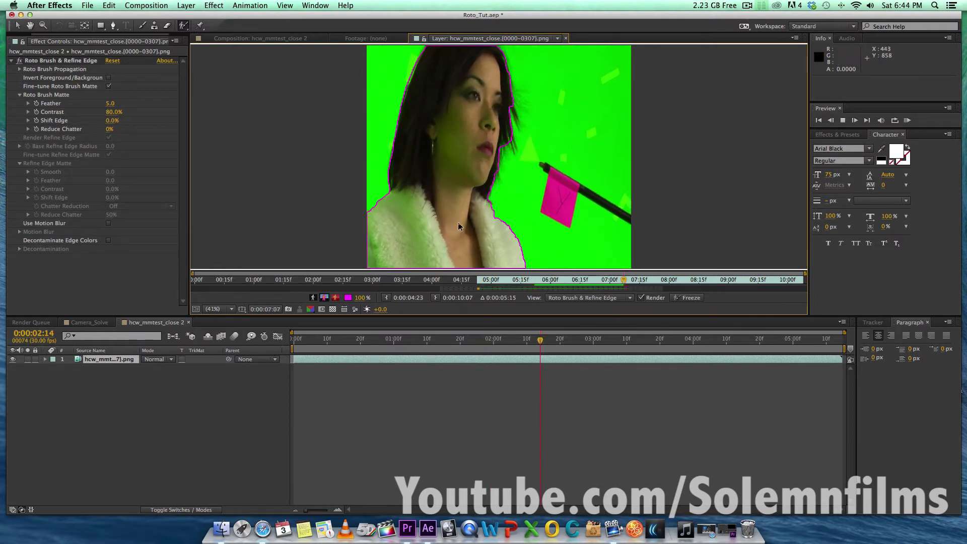
pyautogui.press('space')
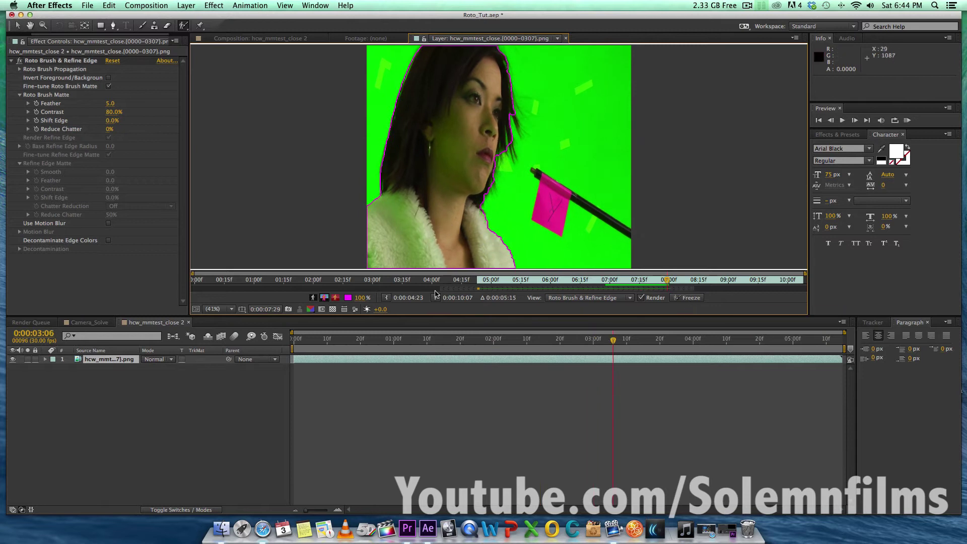
pyautogui.click(687, 298)
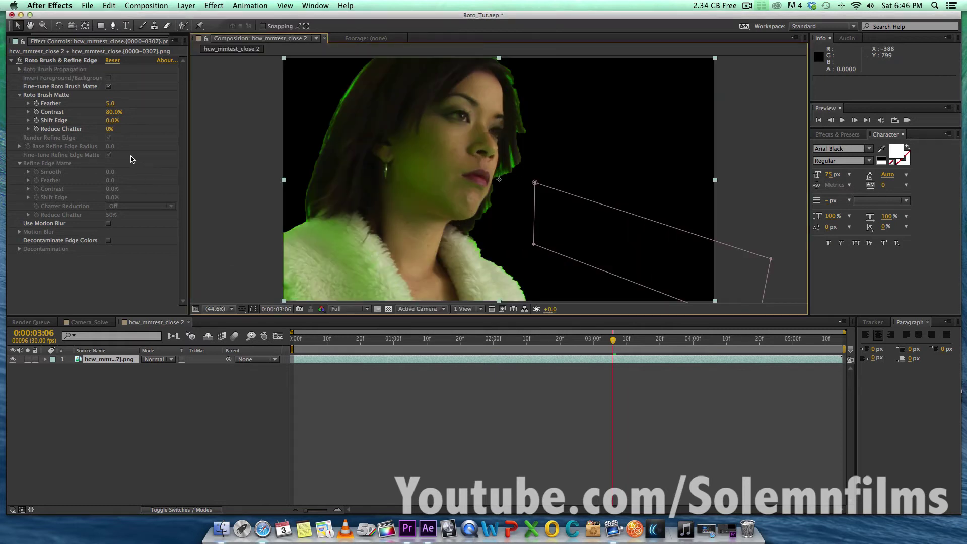
# In Effect Controls, give the Roto Brush matte Reduce Chatter 100%, Contrast 25%, Shift Edge 100% and Feather 25
pyautogui.moveTo(107, 131); pyautogui.dragTo(193, 131)
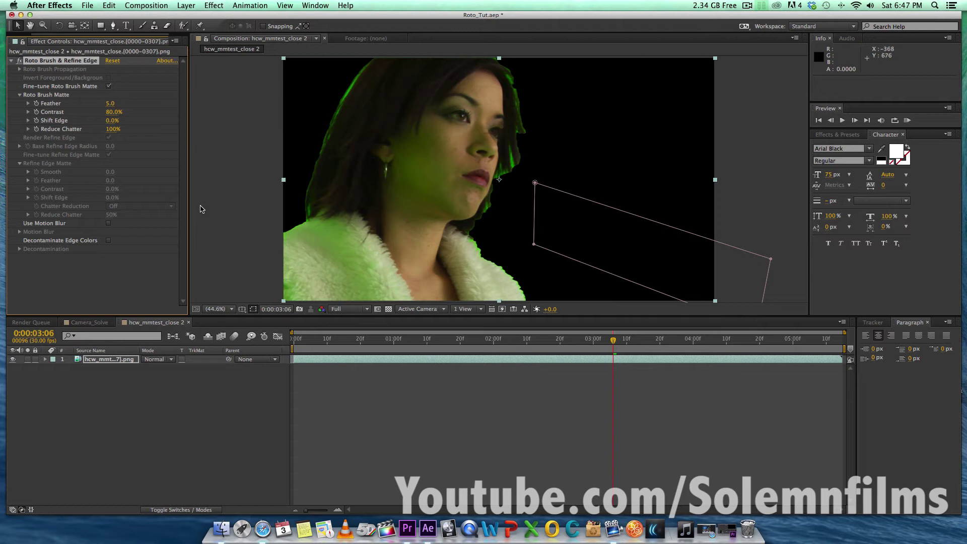
pyautogui.click(114, 112)
pyautogui.write('25')
pyautogui.press('Return')
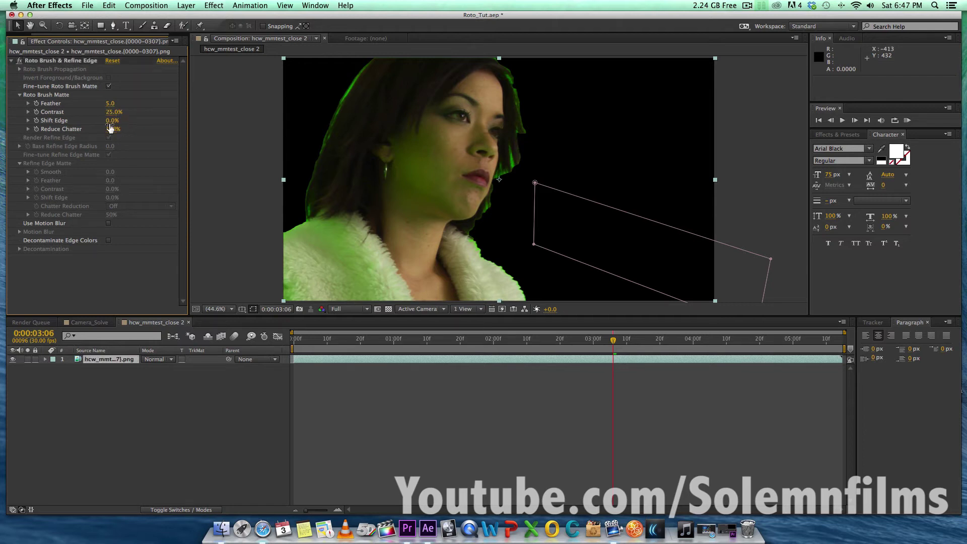
pyautogui.moveTo(110, 126); pyautogui.dragTo(158, 120)
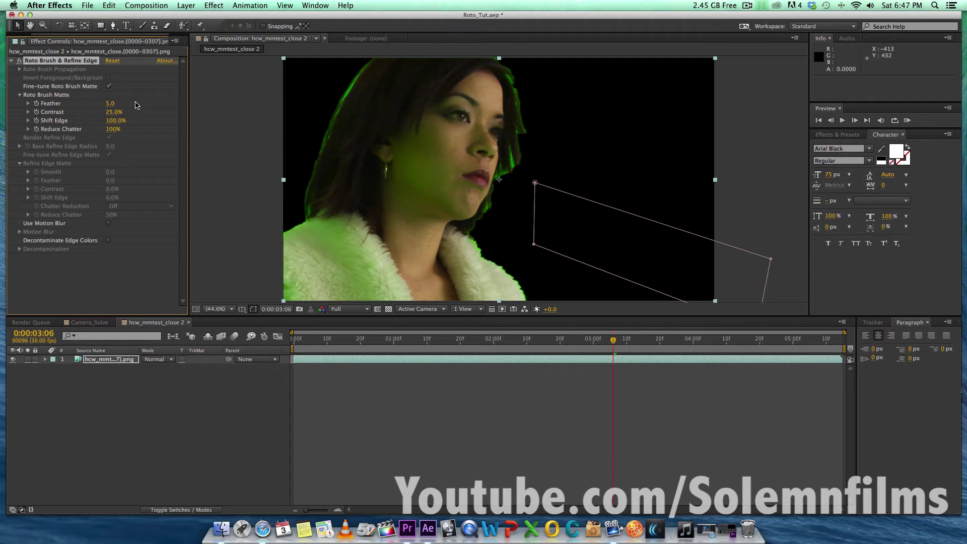
pyautogui.click(110, 103)
pyautogui.write('25')
pyautogui.press('Return')
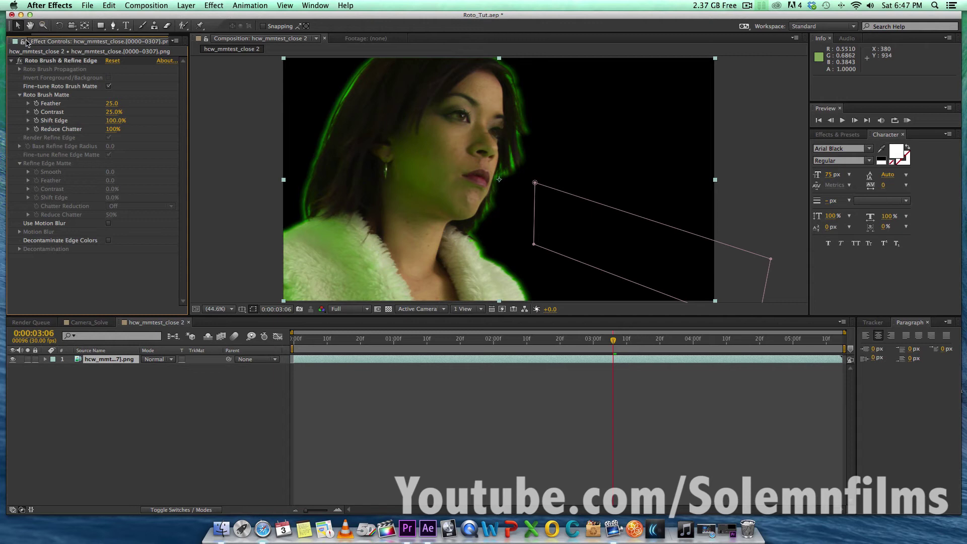
pyautogui.press('super+z')
# Pre-compose the footage layer, moving all attributes, into a new composition named CU
pyautogui.rightClick(116, 361)
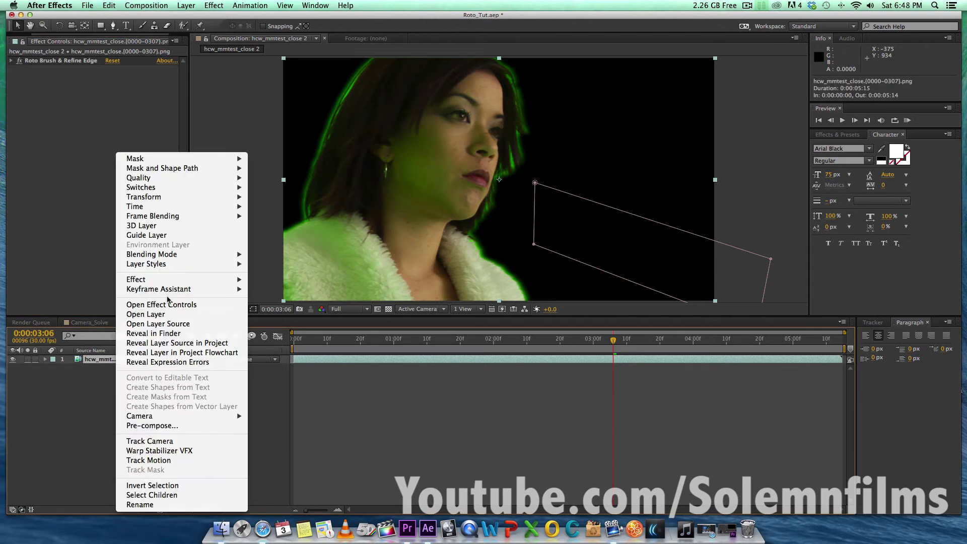
pyautogui.click(152, 425)
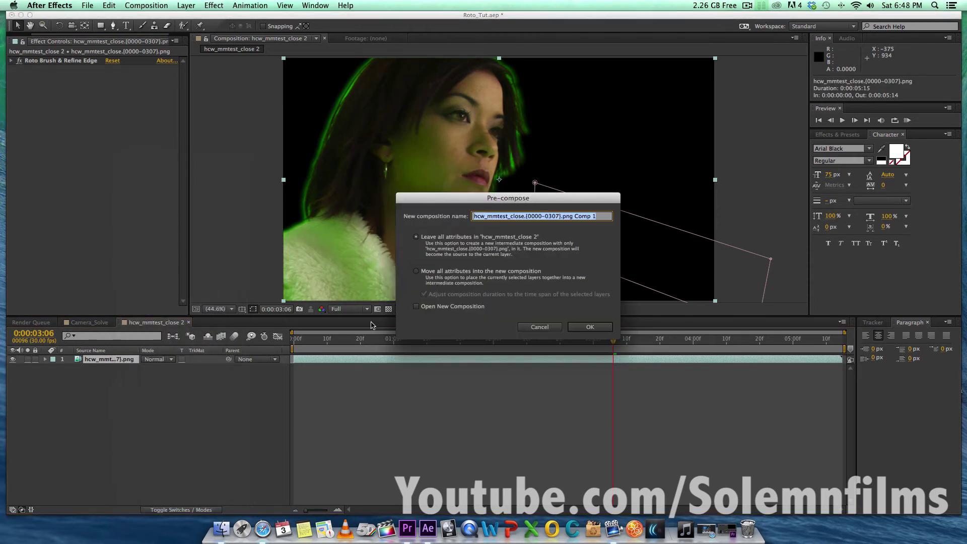
pyautogui.click(416, 271)
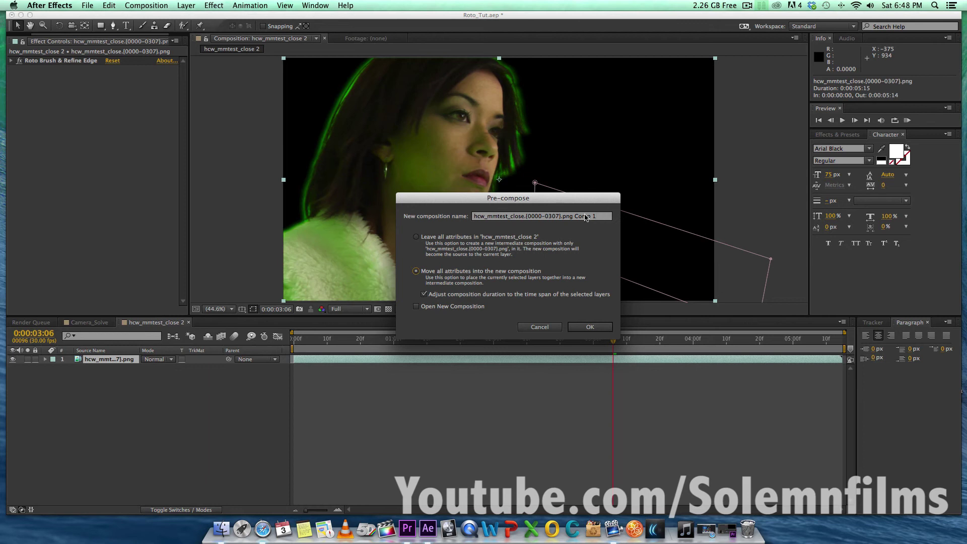
pyautogui.moveTo(595, 220); pyautogui.dragTo(456, 217)
pyautogui.write('CU')
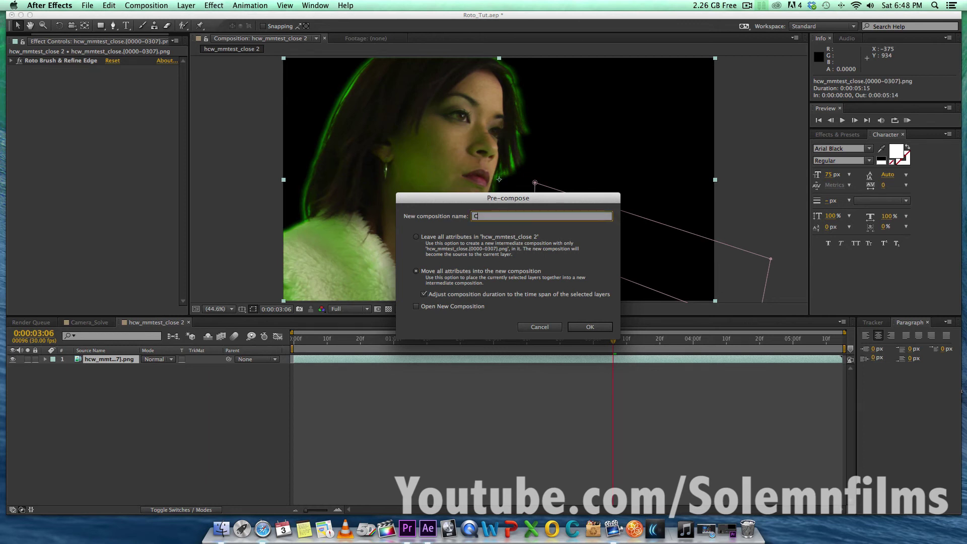
pyautogui.click(580, 330)
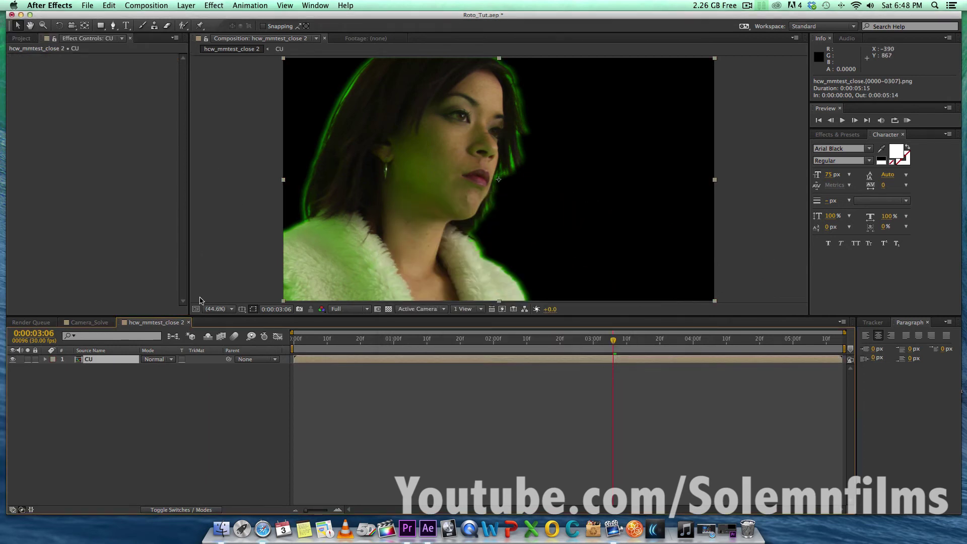
pyautogui.click(214, 5)
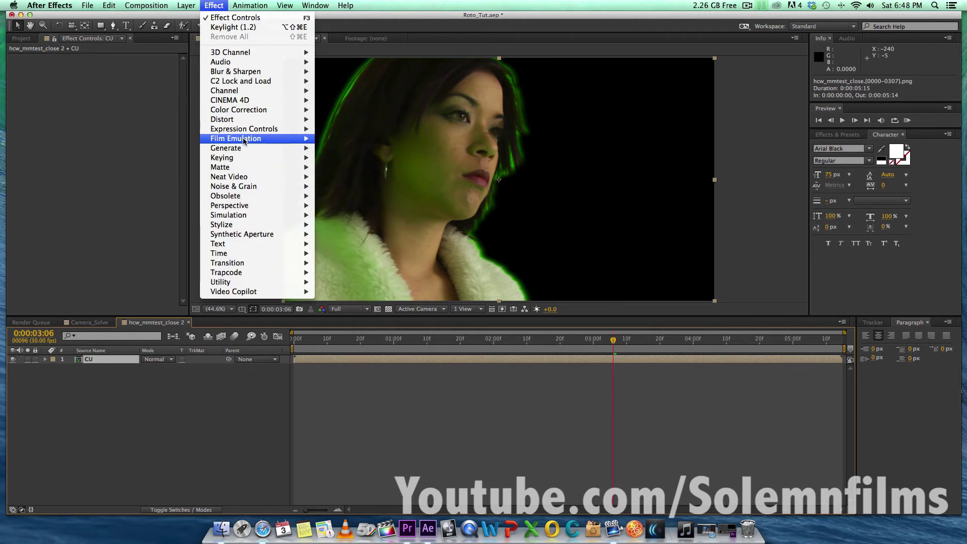
# Apply Keylight (1.2) to CU and sample the green backdrop as the screen colour
pyautogui.moveTo(257, 110)
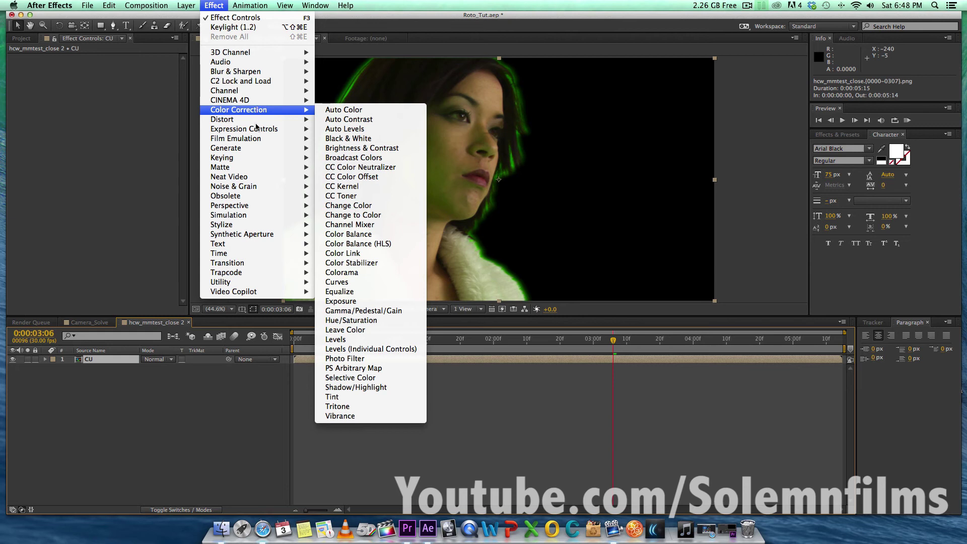
pyautogui.moveTo(252, 158)
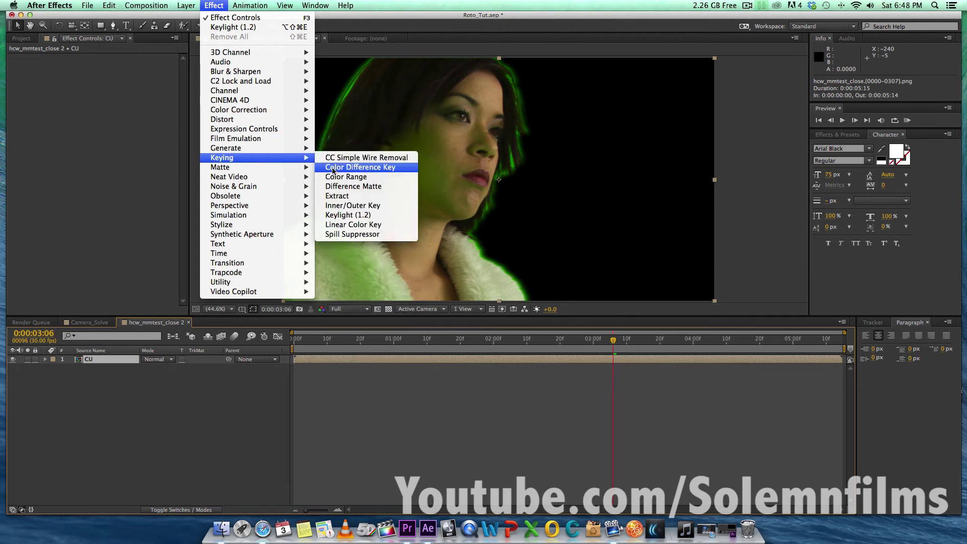
pyautogui.click(347, 215)
pyautogui.click(125, 123)
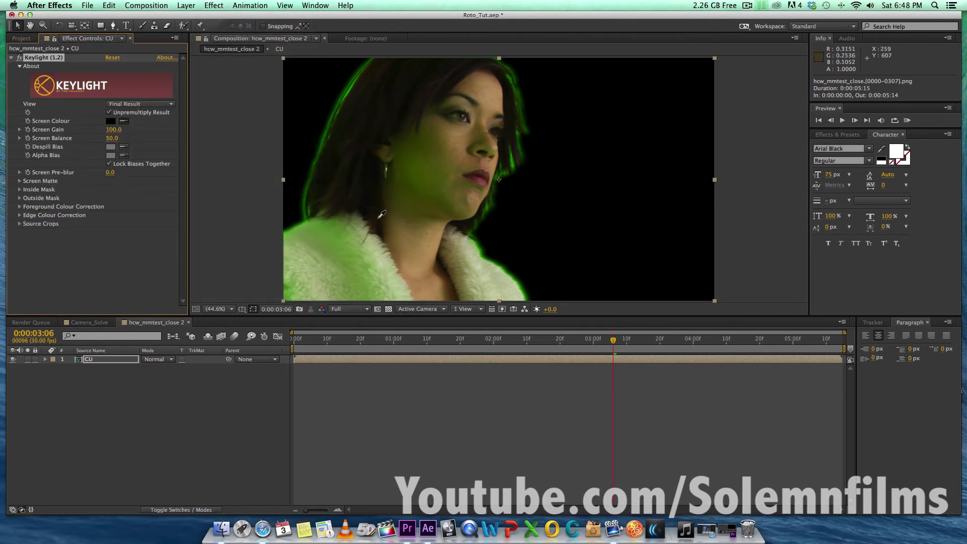
pyautogui.click(479, 246)
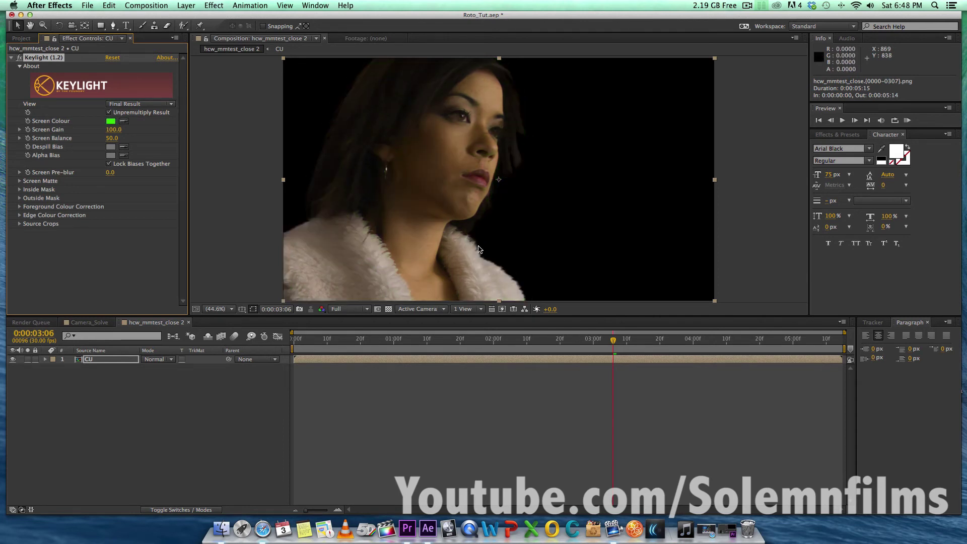
# Check the Combined Matte, lower Screen Matte Clip White to 58, then return to Final Result
pyautogui.click(141, 105)
pyautogui.click(131, 184)
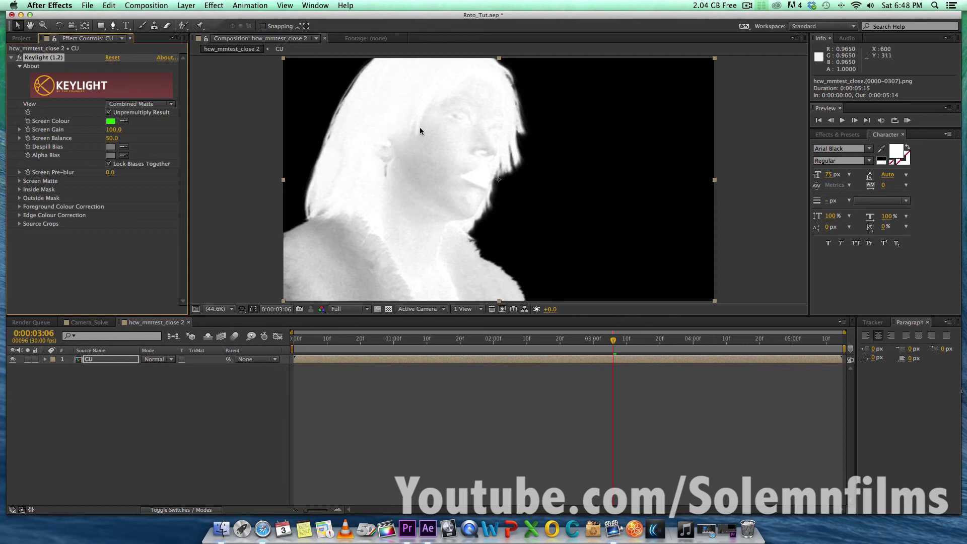
pyautogui.click(19, 181)
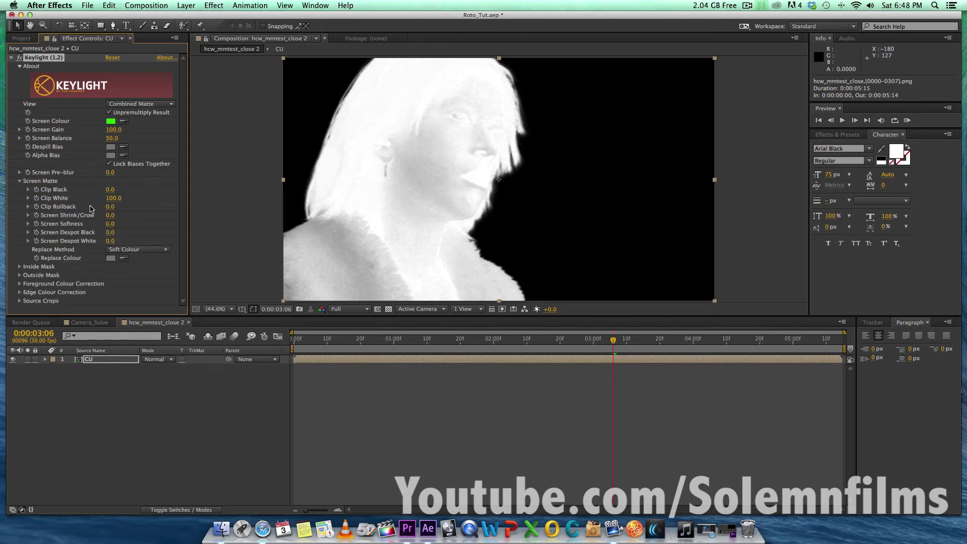
pyautogui.moveTo(112, 198); pyautogui.dragTo(94, 199)
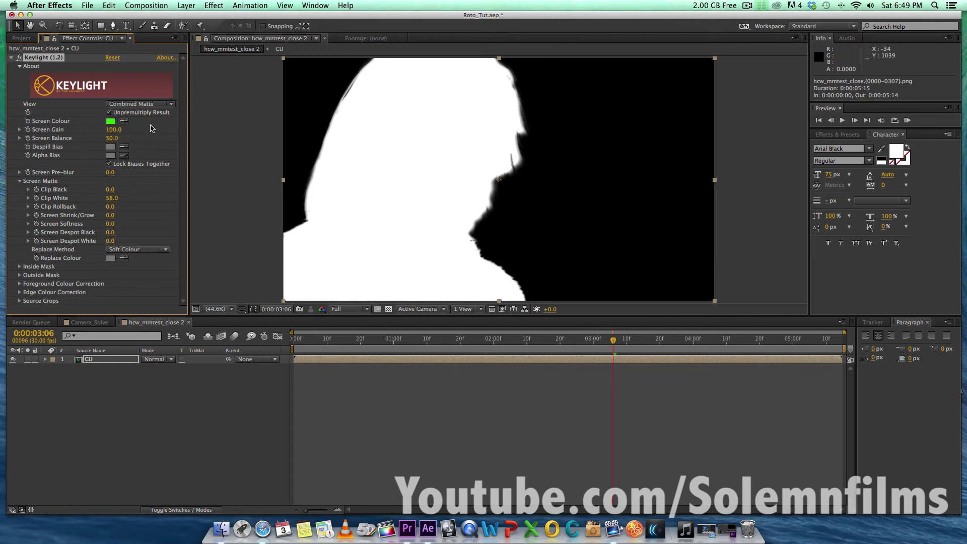
pyautogui.click(146, 104)
pyautogui.click(161, 208)
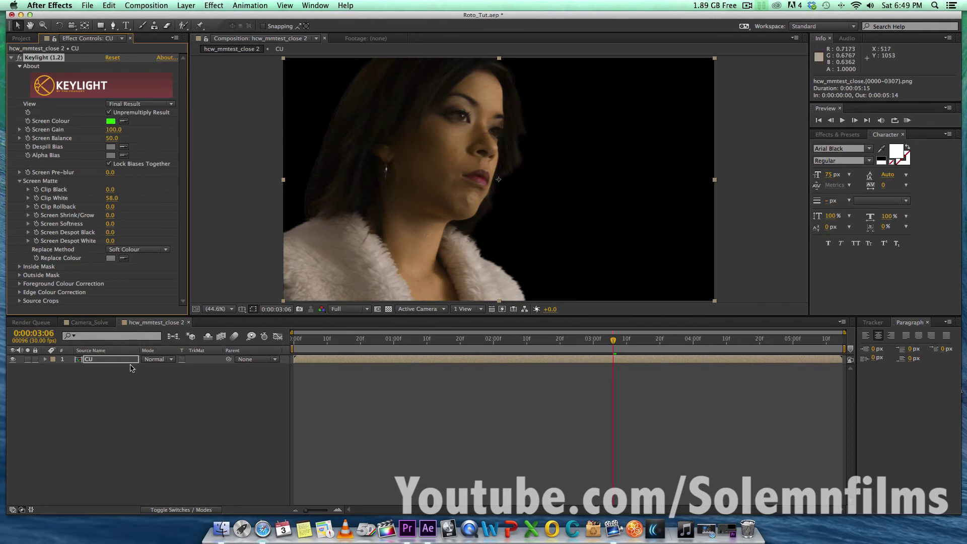
pyautogui.click(21, 39)
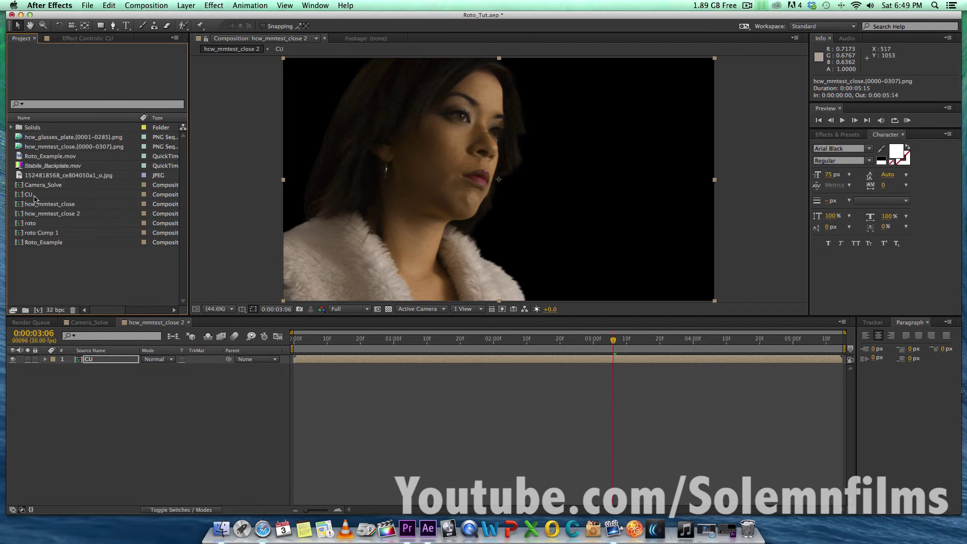
pyautogui.click(88, 177)
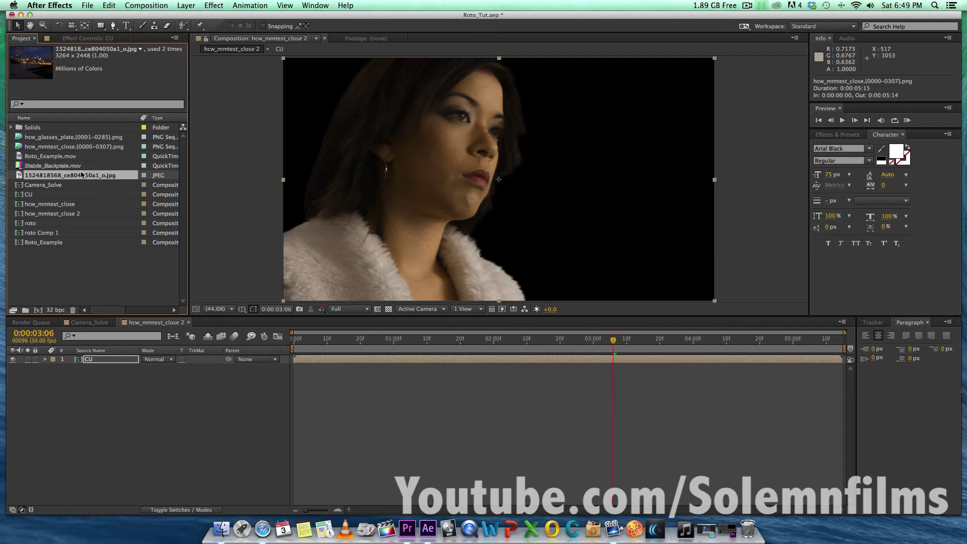
pyautogui.moveTo(82, 177); pyautogui.dragTo(125, 373)
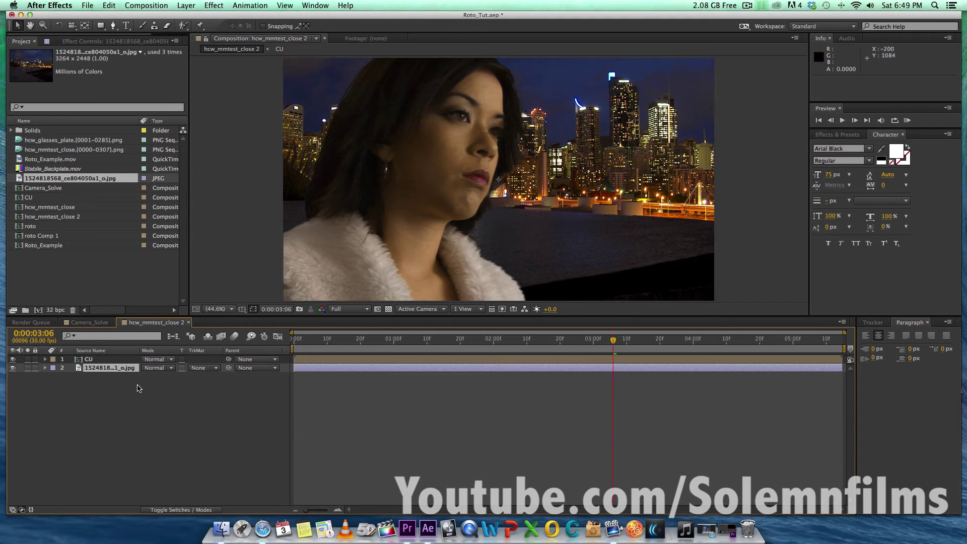
pyautogui.click(130, 414)
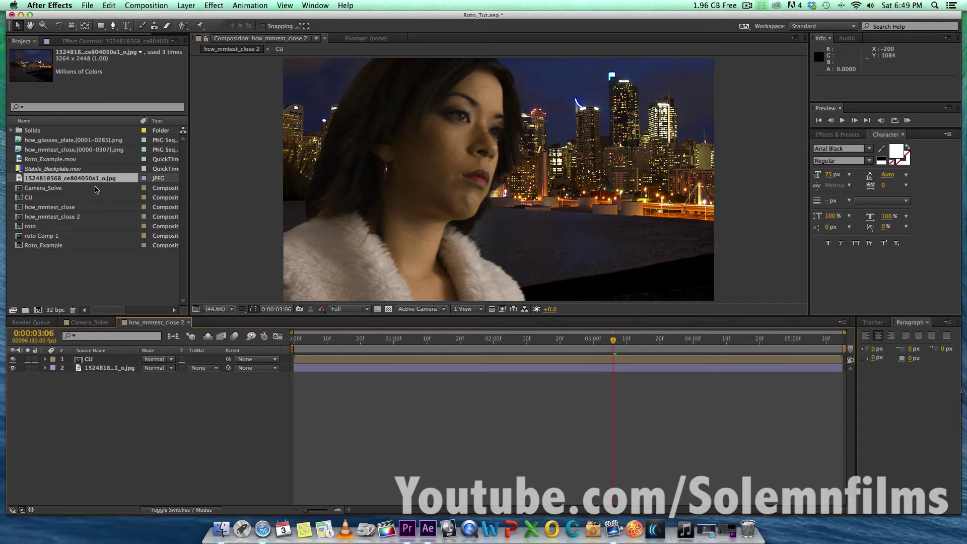
pyautogui.click(64, 292)
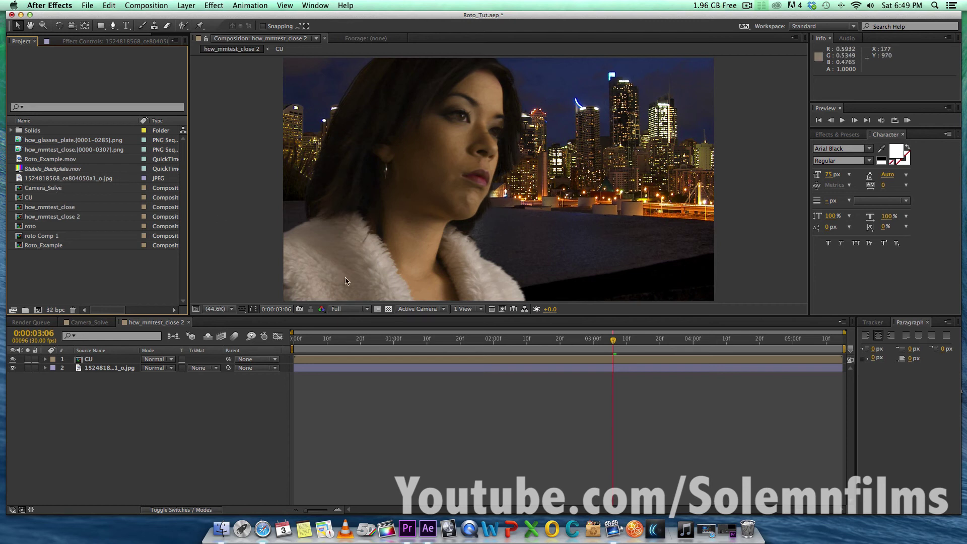
pyautogui.click(319, 346)
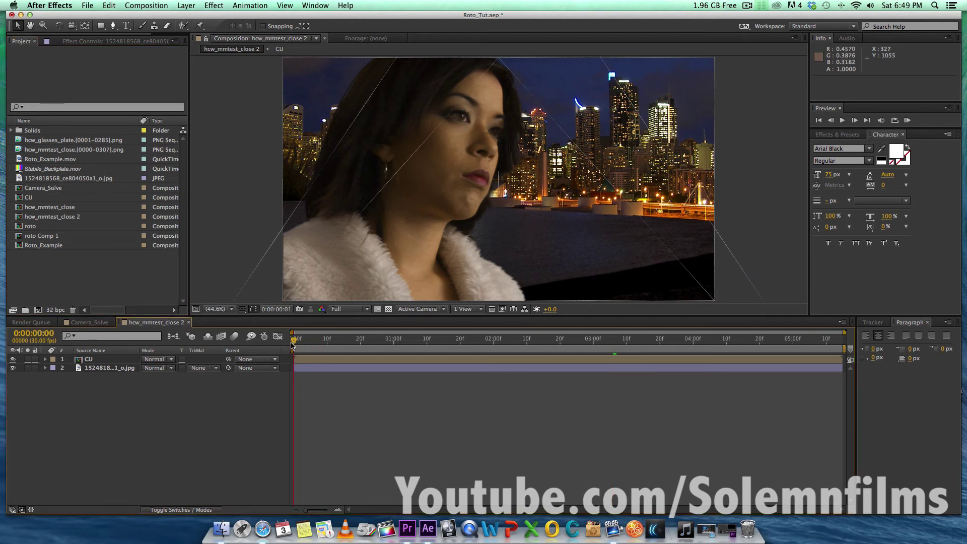
# Scrub through the Camera solve 1 frames to review the tracked points
pyautogui.moveTo(304, 346); pyautogui.dragTo(319, 342)
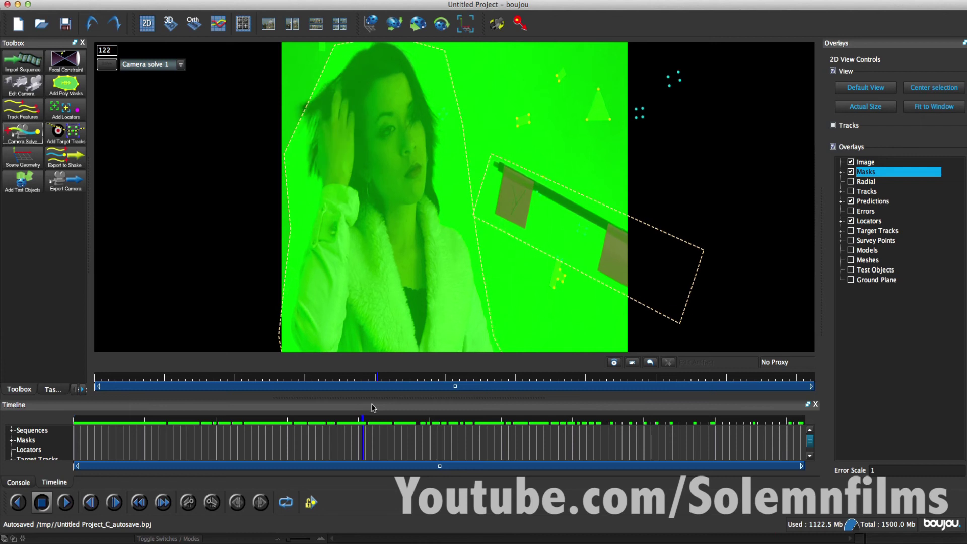
pyautogui.moveTo(405, 407); pyautogui.dragTo(820, 416)
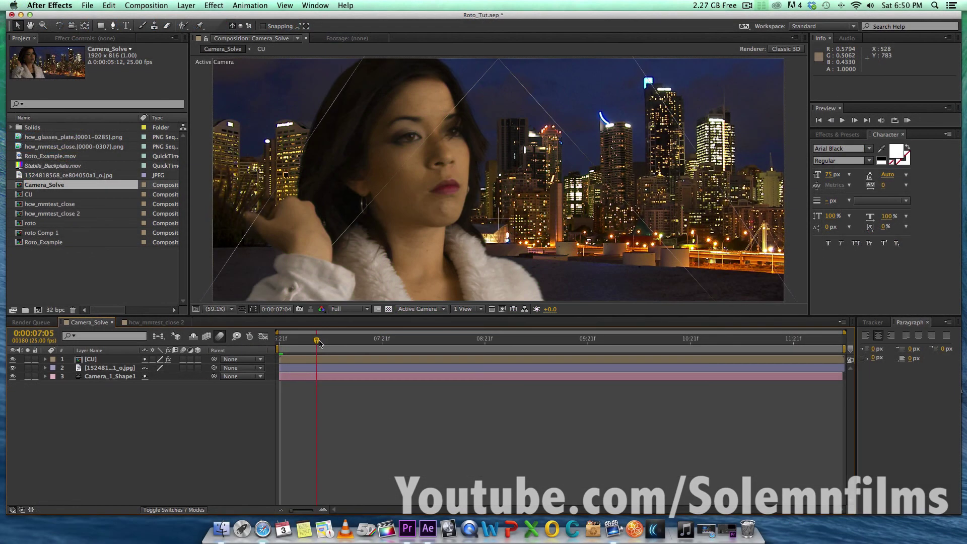
# Orient the skyline layer toward the camera and scale it to 324%
pyautogui.moveTo(358, 345); pyautogui.dragTo(280, 344)
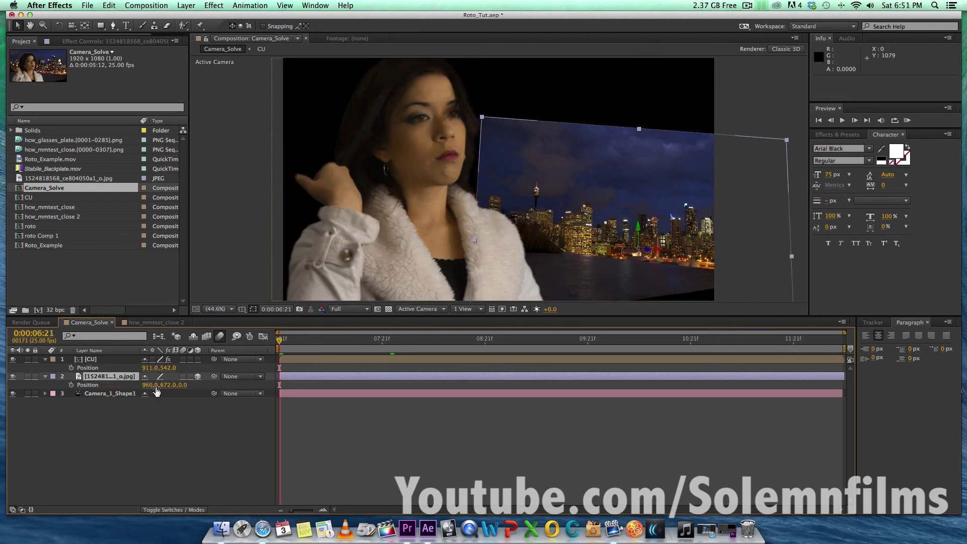
pyautogui.hotkey('ctrl', 'v')
pyautogui.press('r')
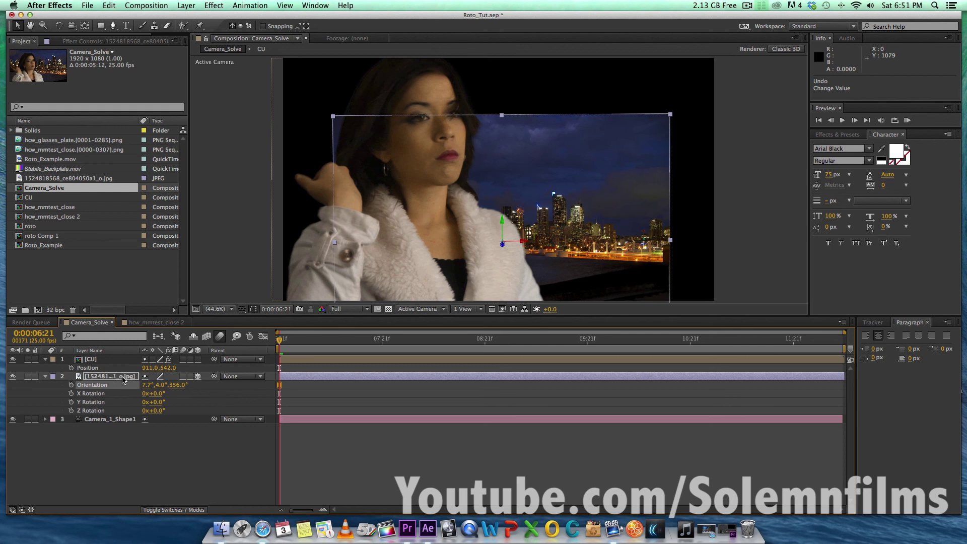
pyautogui.press('s')
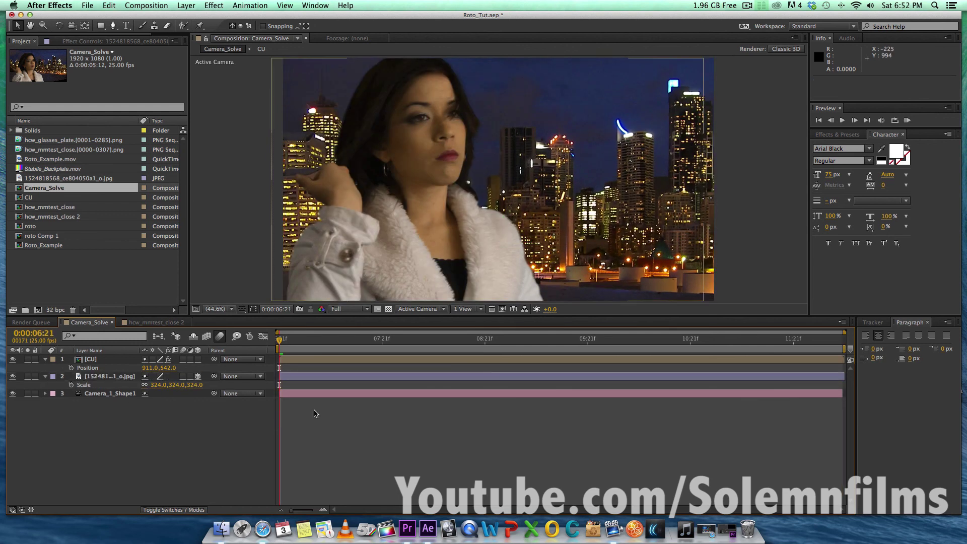
# Set the preview resolution to Quarter and RAM-preview the Camera_Solve composite
pyautogui.click(349, 308)
pyautogui.click(343, 360)
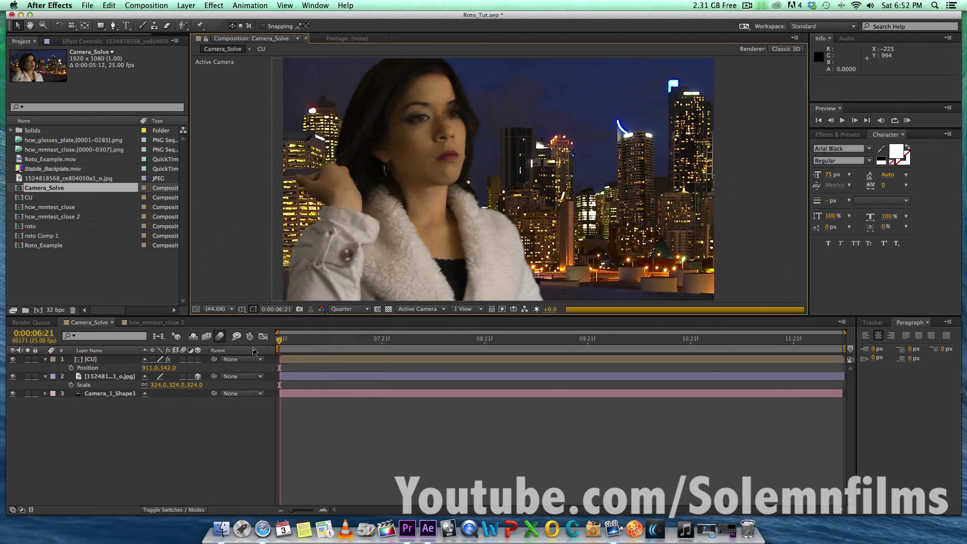
pyautogui.press('KP_0')
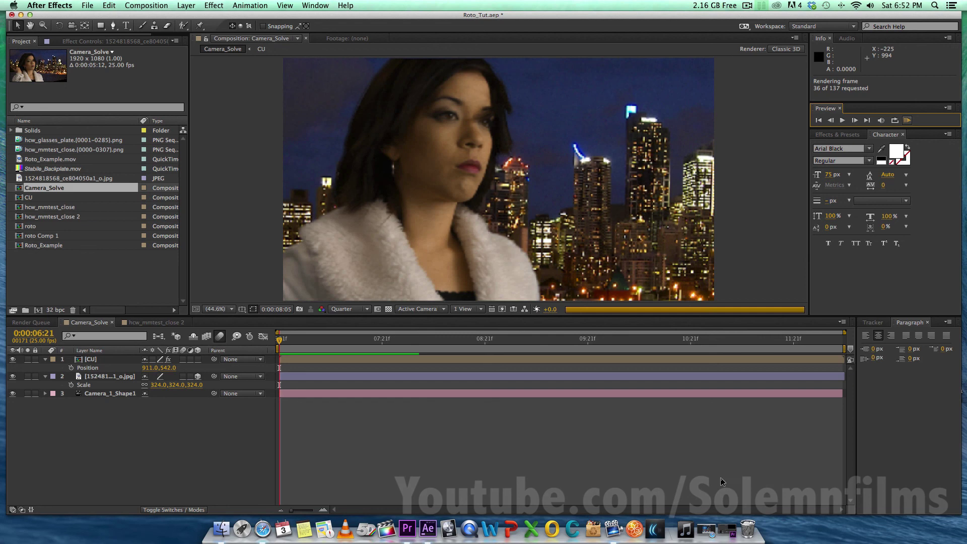
pyautogui.press('space')
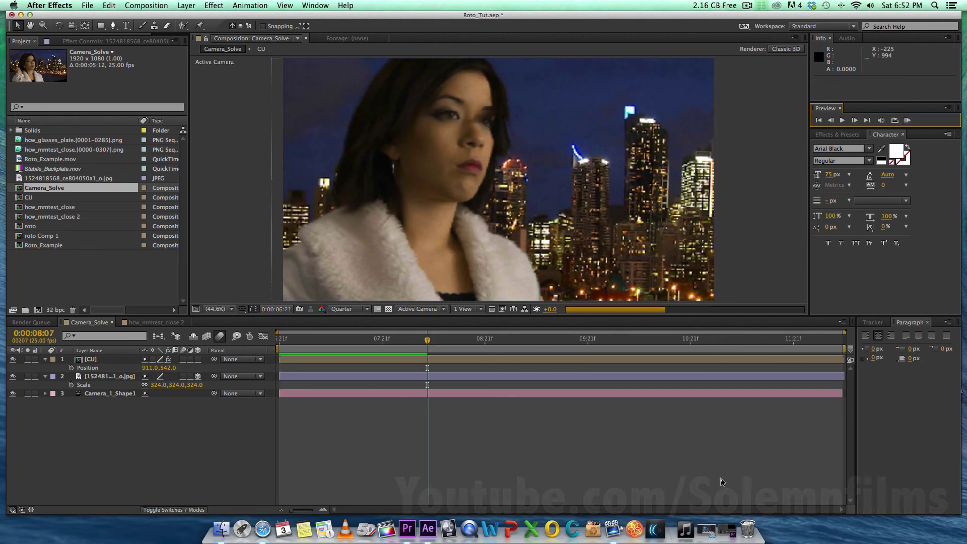